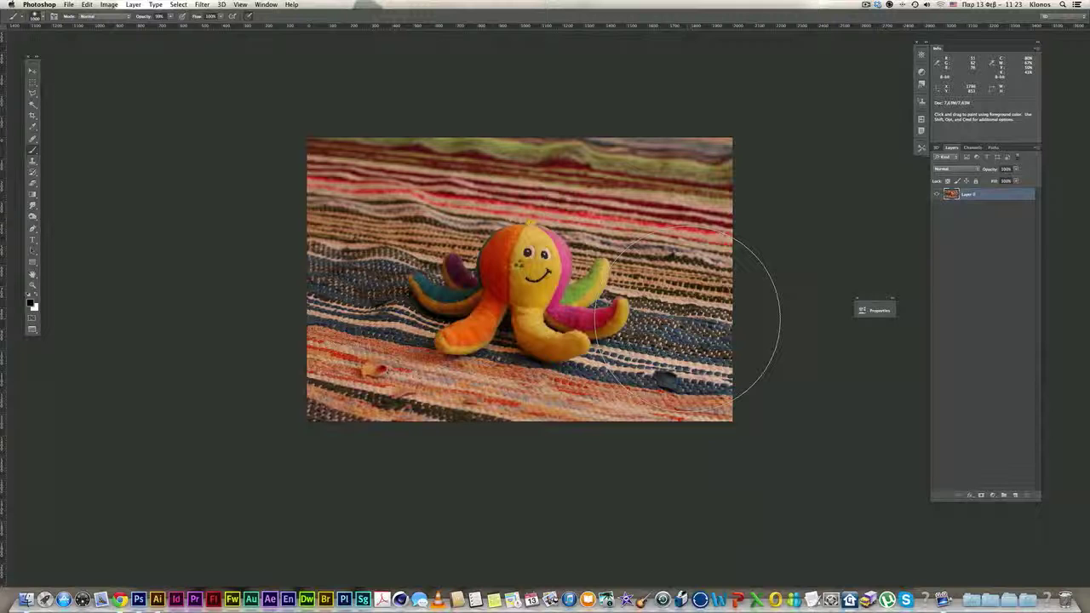
Switch to Chrome to view the Wikipedia article on depth of field, and return to the octopus photo in Photoshop.
click(33, 70)
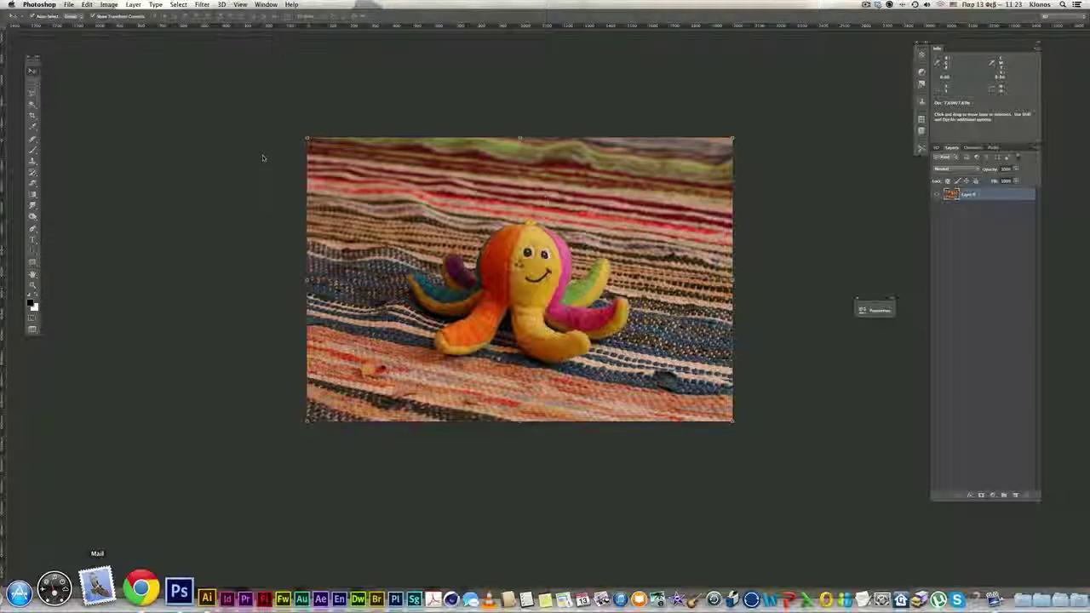
key(super+Tab)
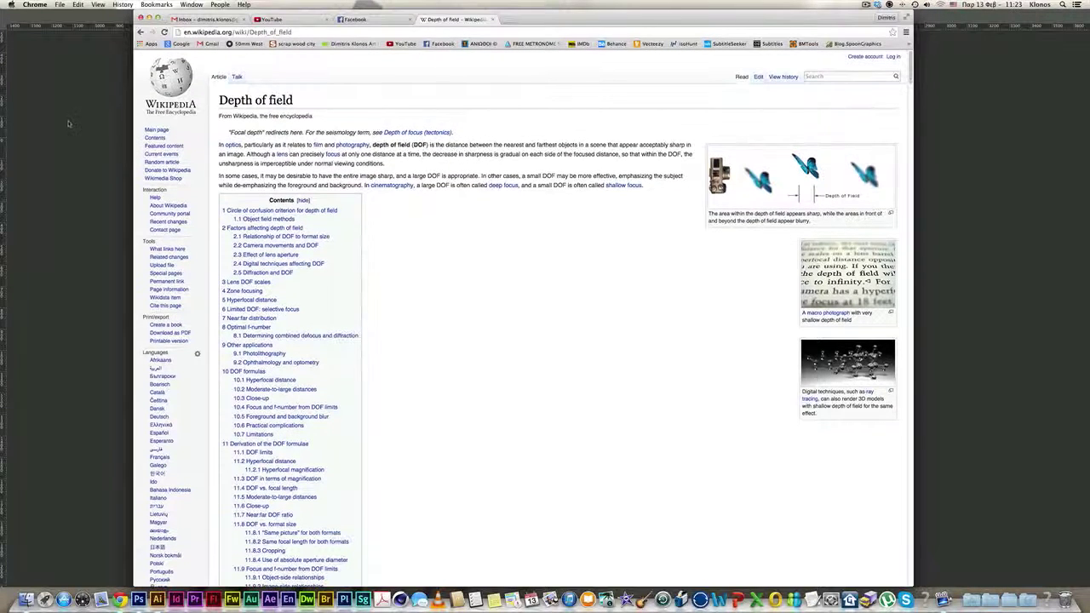
click(34, 73)
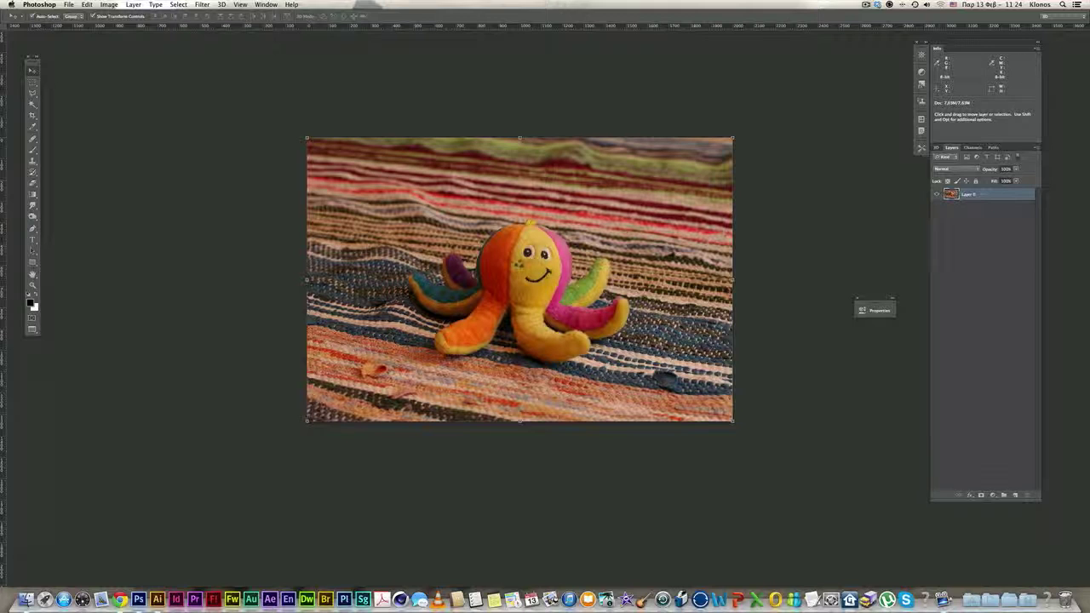
click(188, 117)
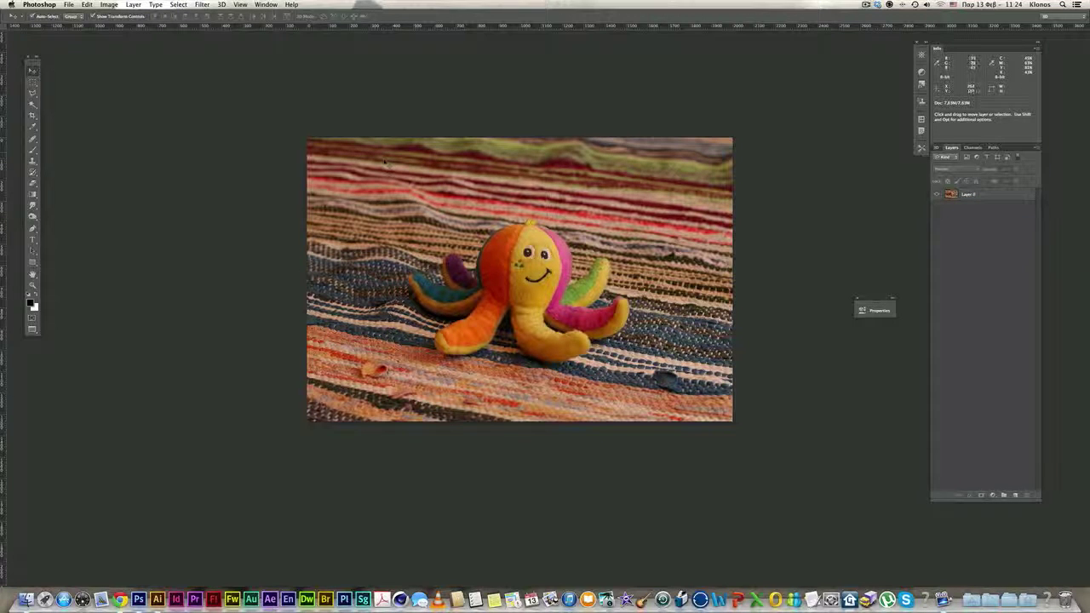
Duplicate Layer 0, delete the surplus copy so only one remains, and check the visibility of both layers.
click(980, 201)
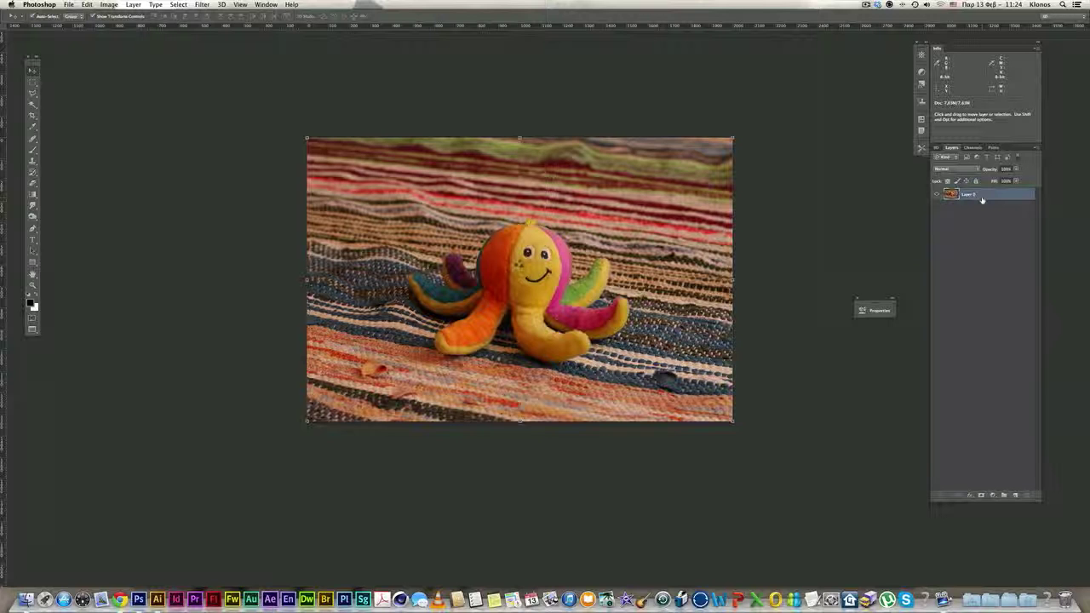
key(super+j)
drag(966, 211, 1016, 496)
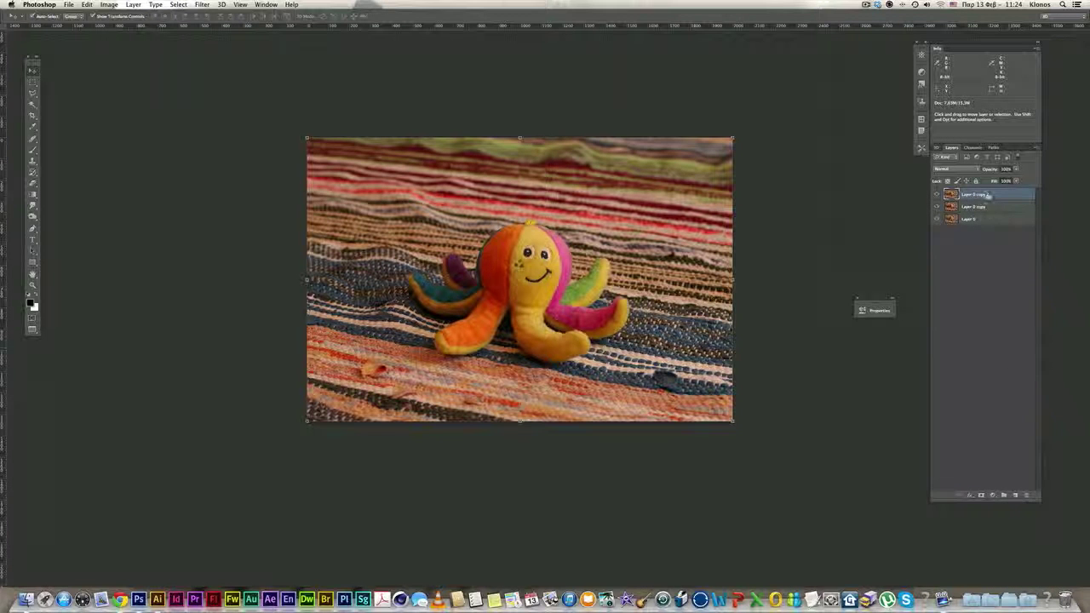
drag(987, 196, 1026, 496)
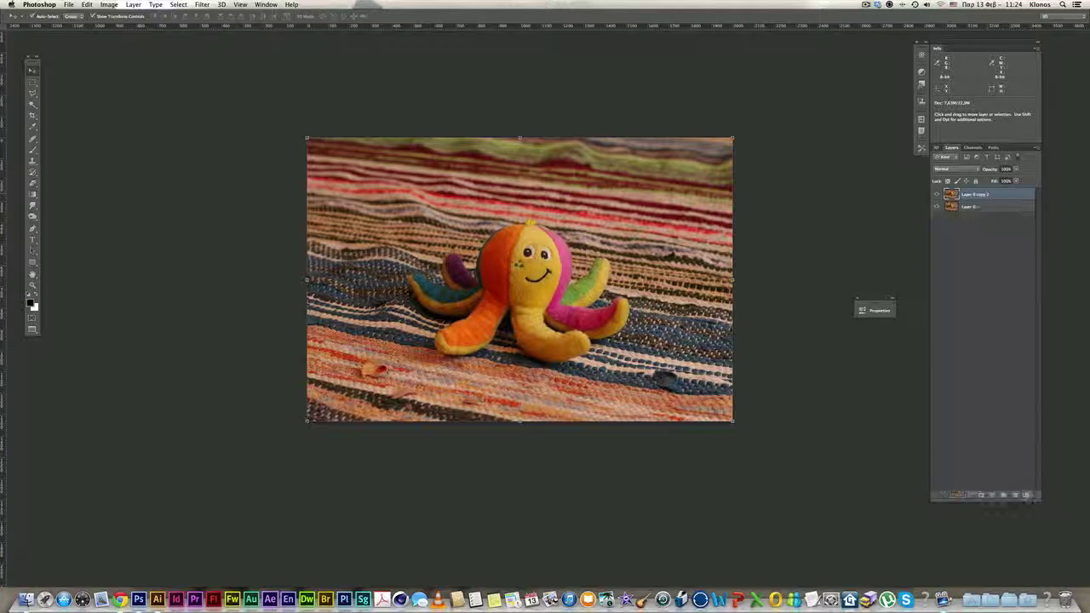
click(938, 195)
click(936, 206)
click(937, 195)
Apply a Gaussian Blur with a 12.0 pixel radius to the Layer 0 copy.
click(202, 5)
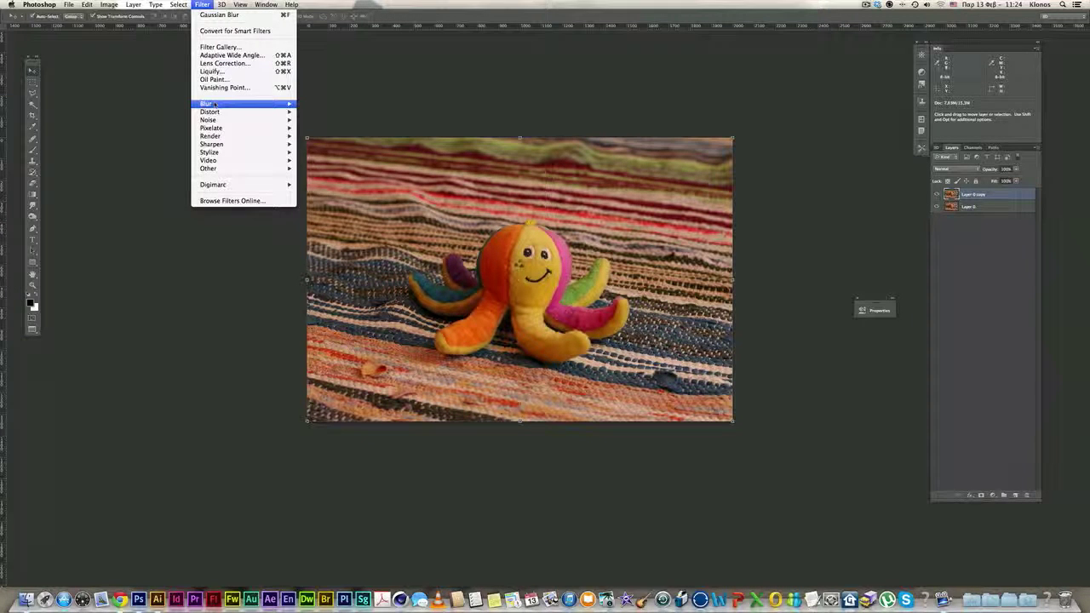
mouse_move(215, 104)
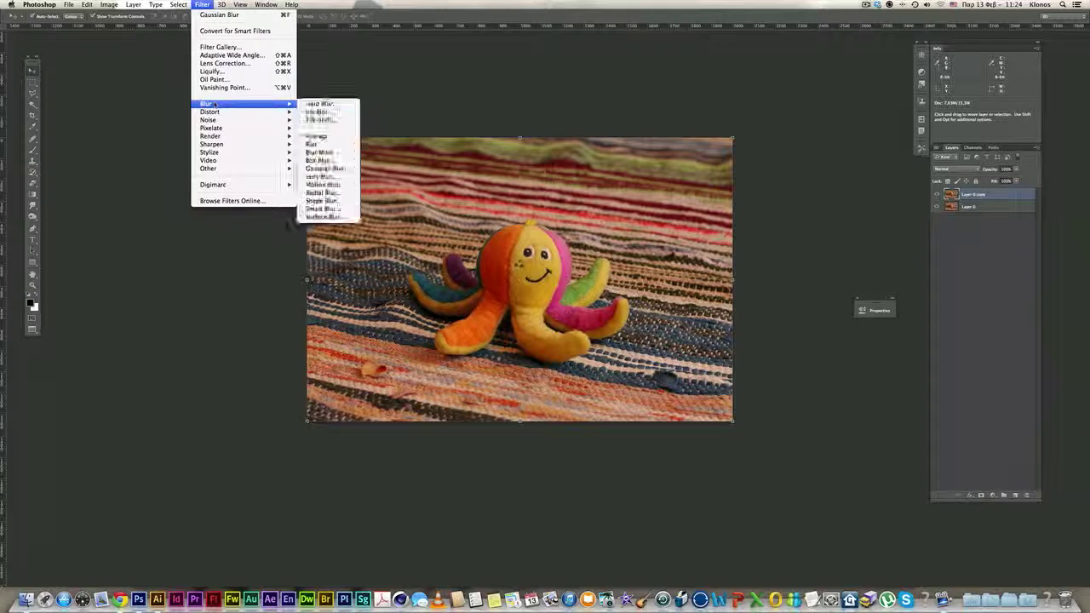
click(329, 169)
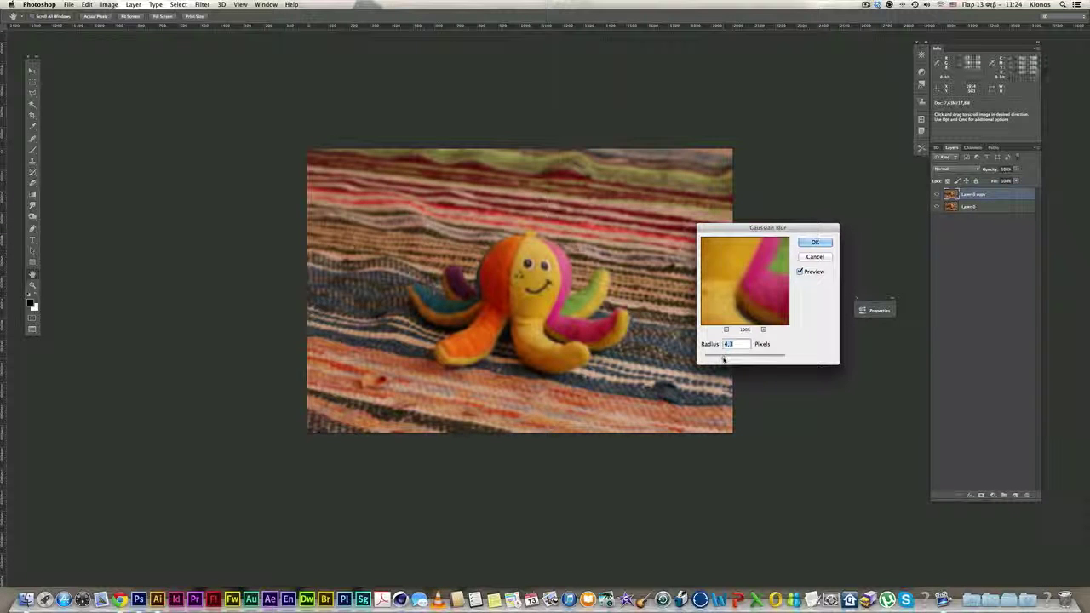
drag(721, 359, 737, 359)
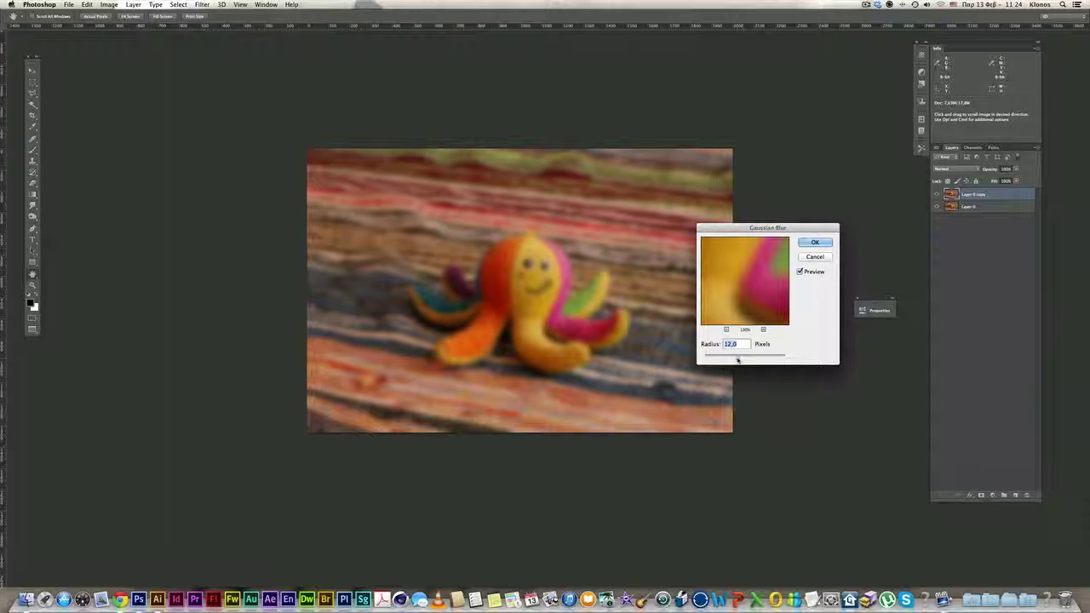
click(815, 243)
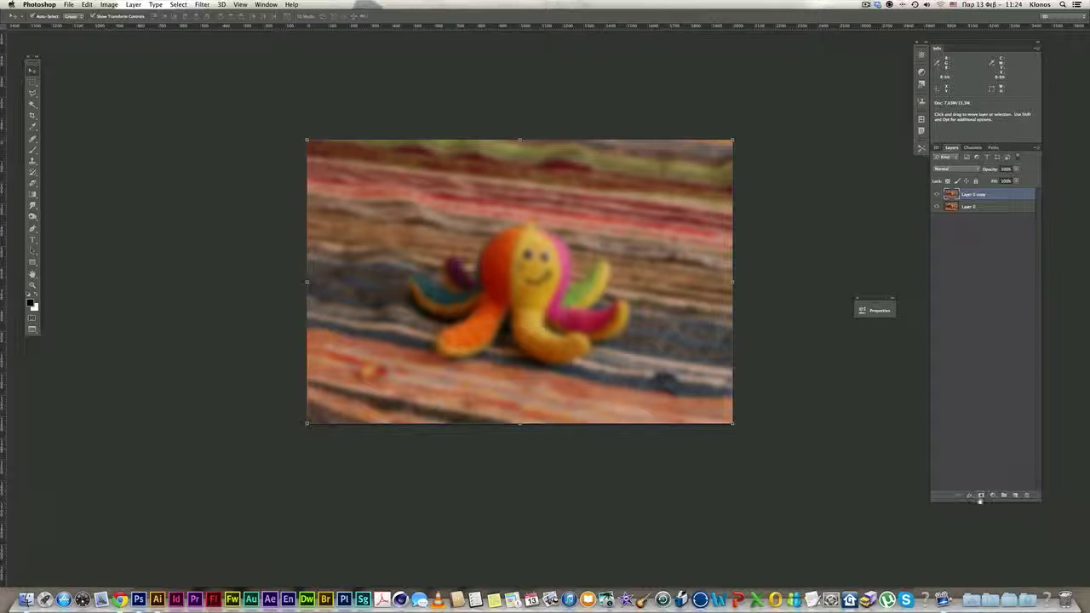
Add a layer mask to the blurred copy, choose the Brush tool and review its size and hardness.
click(981, 496)
click(33, 150)
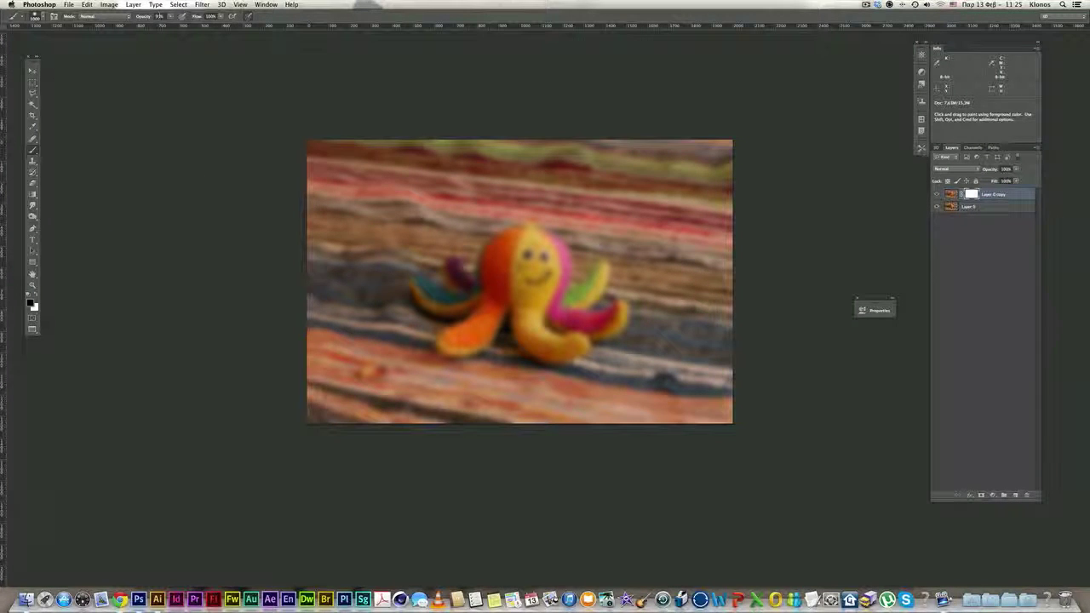
click(40, 16)
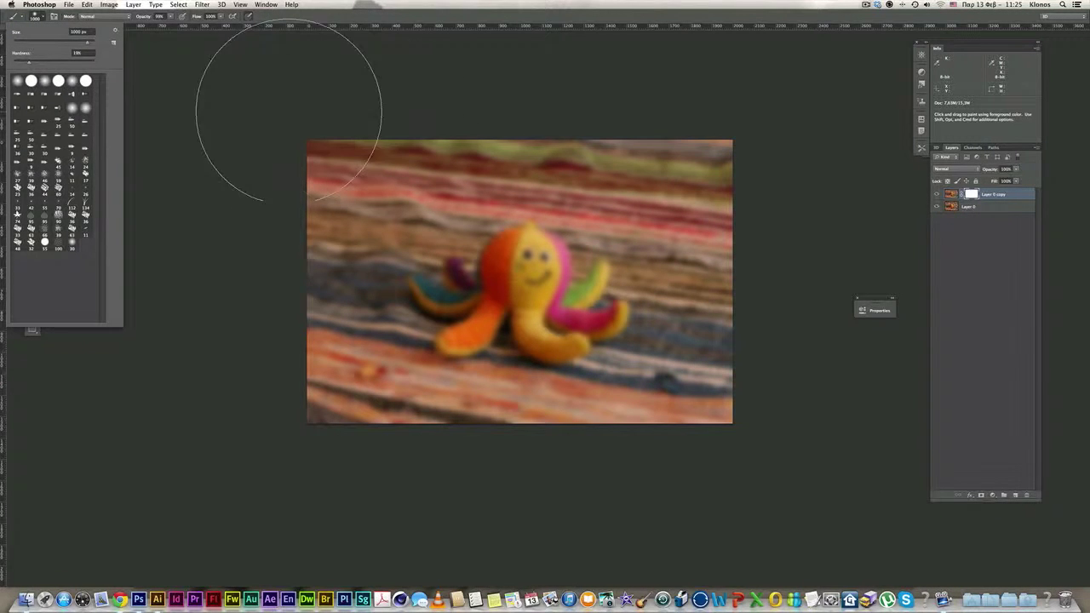
click(830, 460)
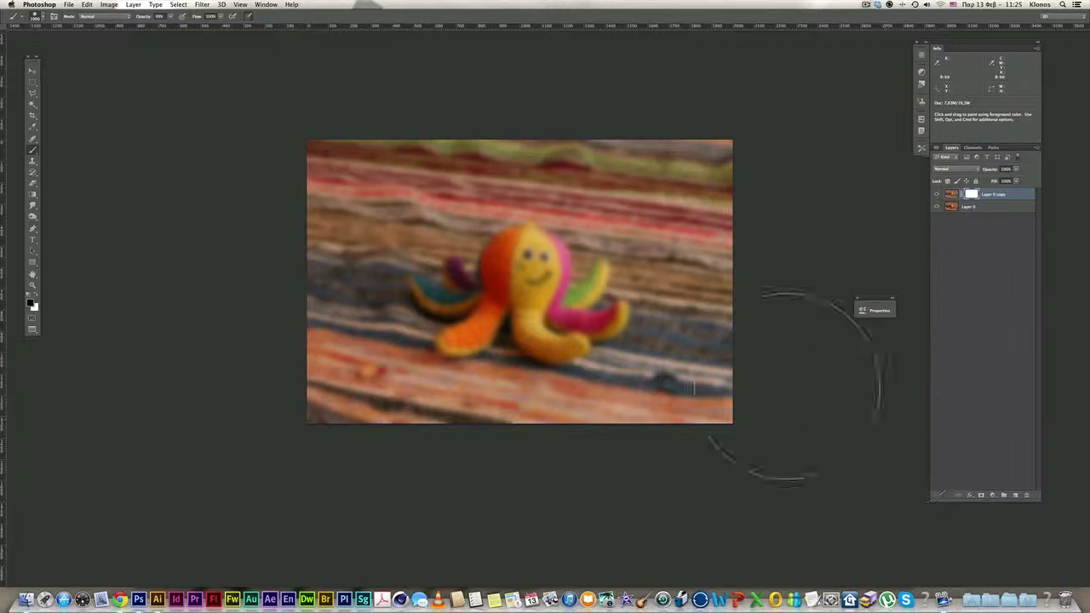
Adjust the brush size and paint black on the mask across the middle band to reveal the sharp octopus and rug.
key(bracketright)
key(bracketleft)
key(bracketleft)
key(bracketleft)
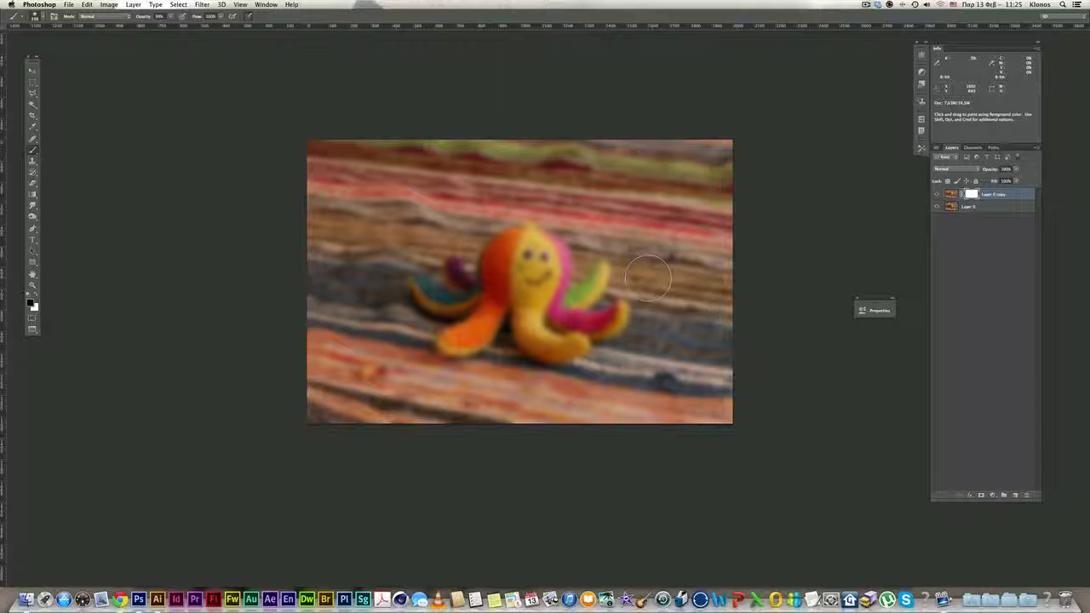
key(bracketright)
key(bracketright)
key(bracketright)
key(bracketright)
mouse_move(729, 311)
mouse_down()
mouse_move(523, 255)
mouse_move(370, 251)
mouse_move(345, 273)
mouse_move(341, 294)
mouse_up()
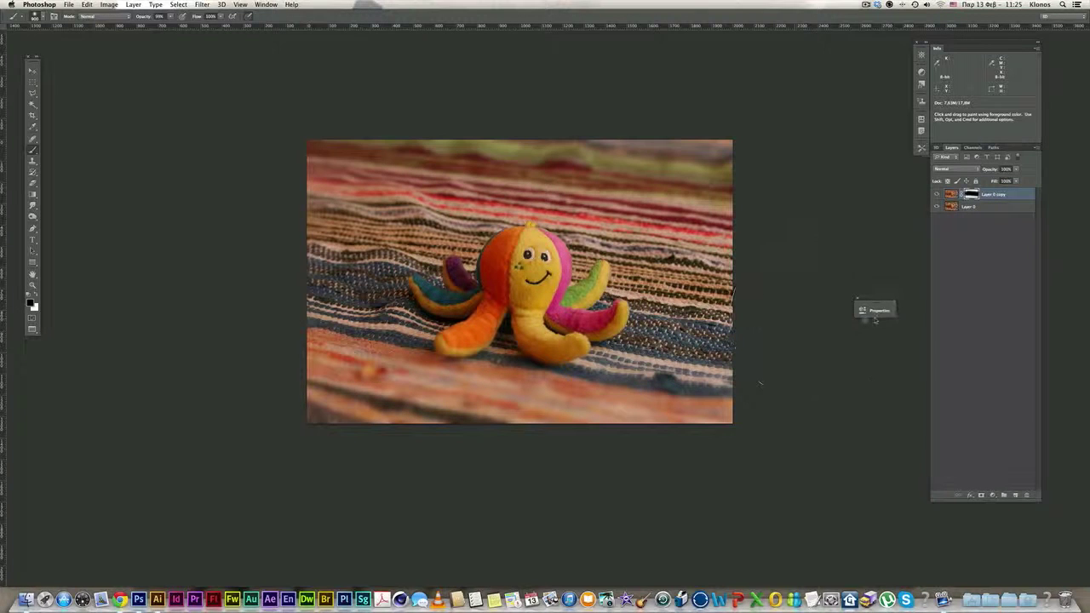
Paint white on the mask with a large brush at both sides of the octopus to restore the blur there.
click(37, 295)
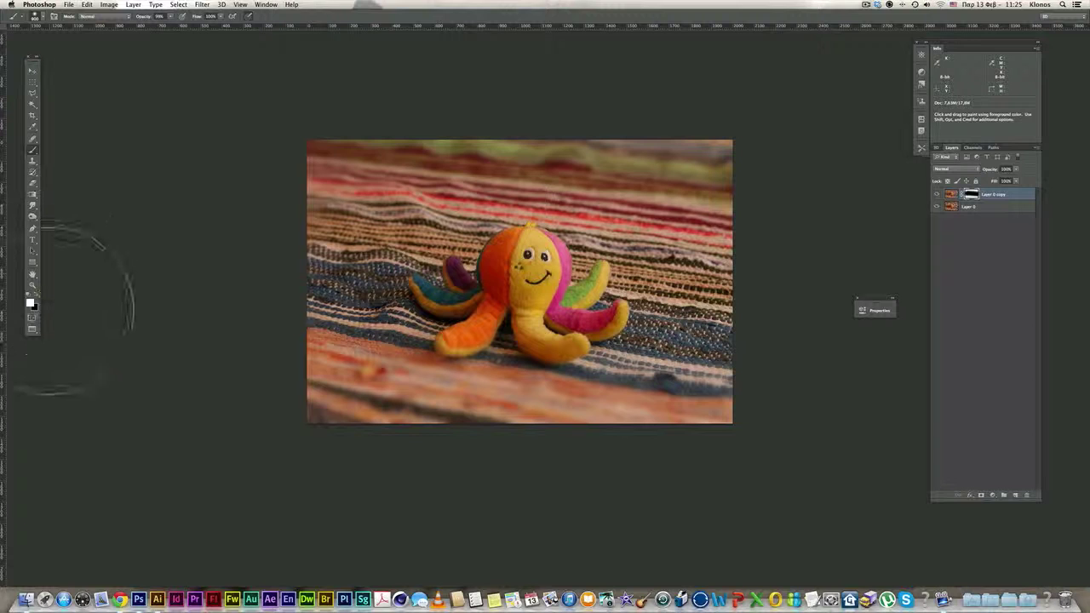
key(bracketright)
key(bracketright)
key(bracketright)
key(bracketright)
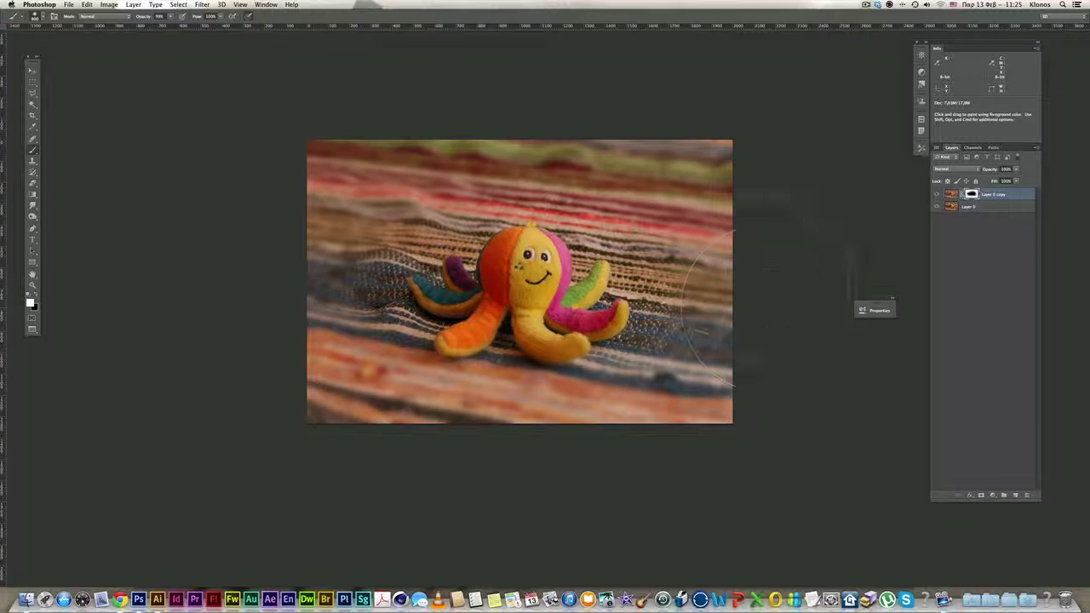
scroll(572, 129, right, 1)
scroll(545, 128, down, 1)
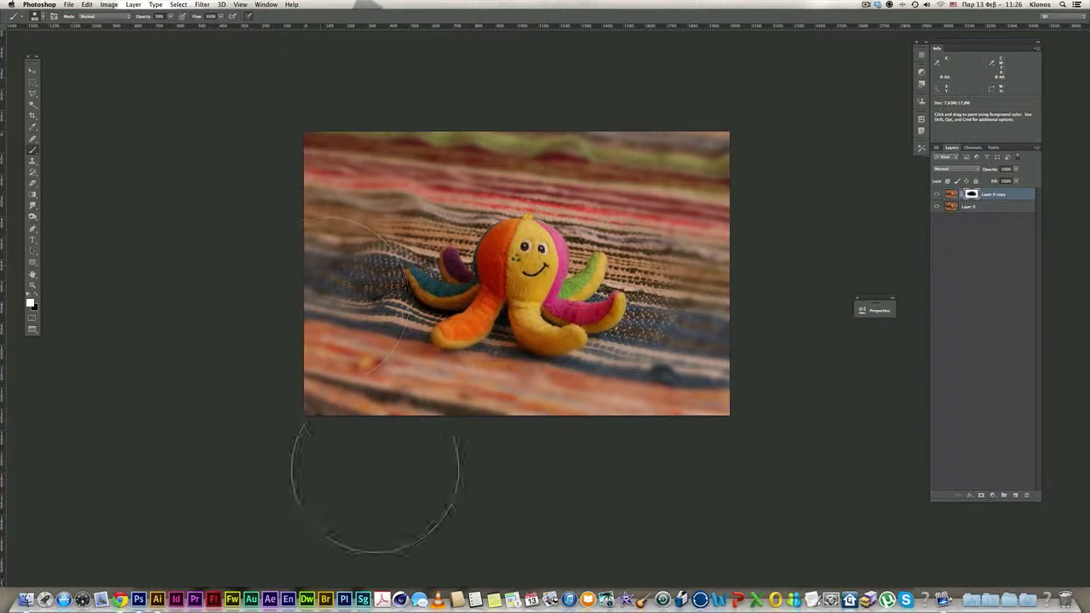
Duplicate the masked blurred layer and target the new copy's image instead of its mask.
mouse_move(1011, 196)
mouse_down()
mouse_move(1001, 213)
mouse_move(1015, 494)
mouse_up()
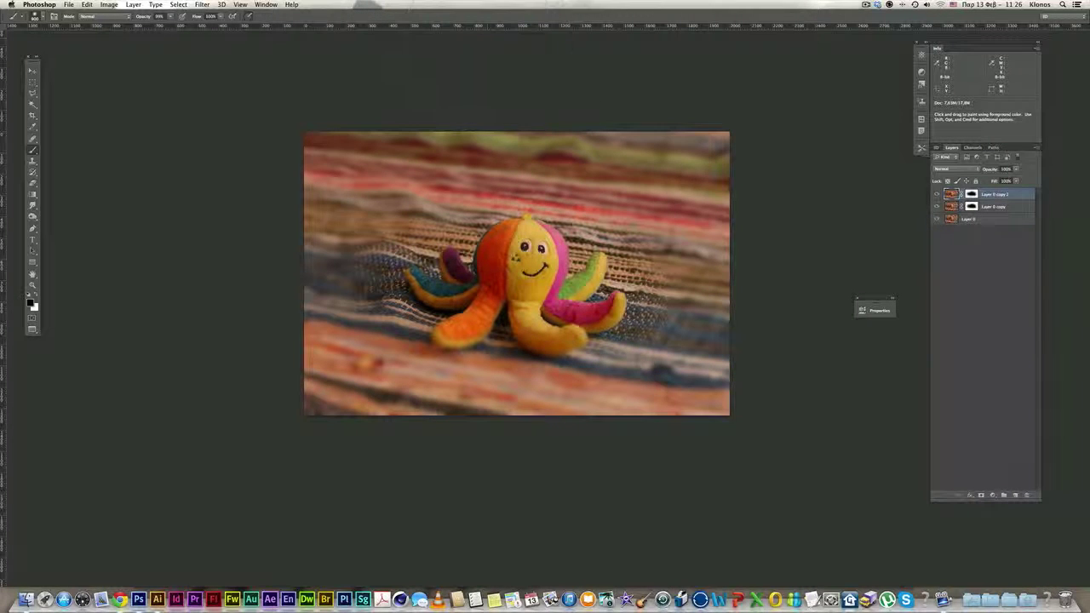
click(204, 5)
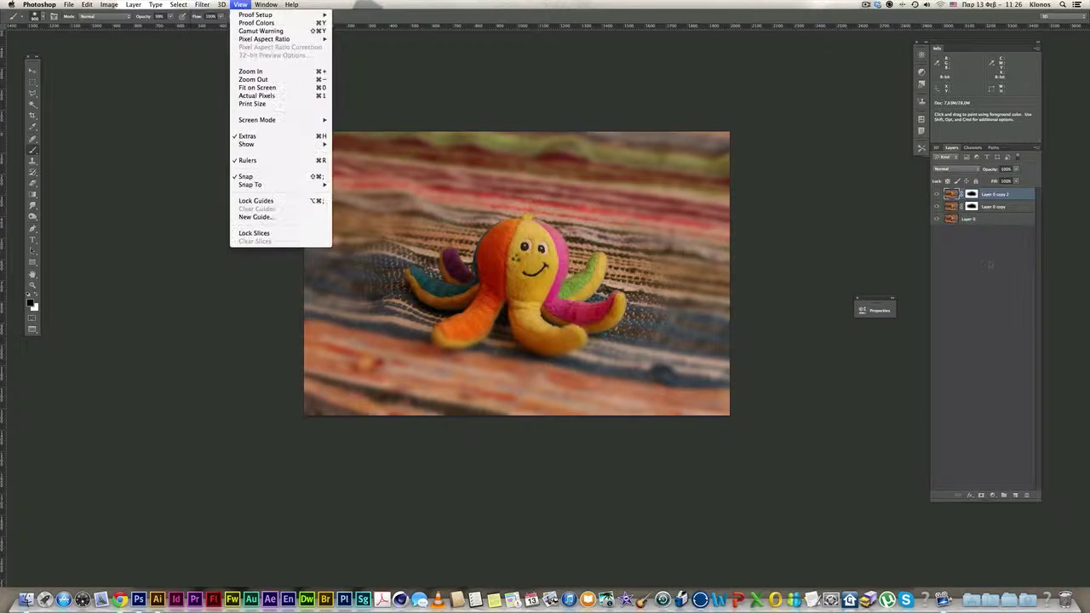
click(951, 197)
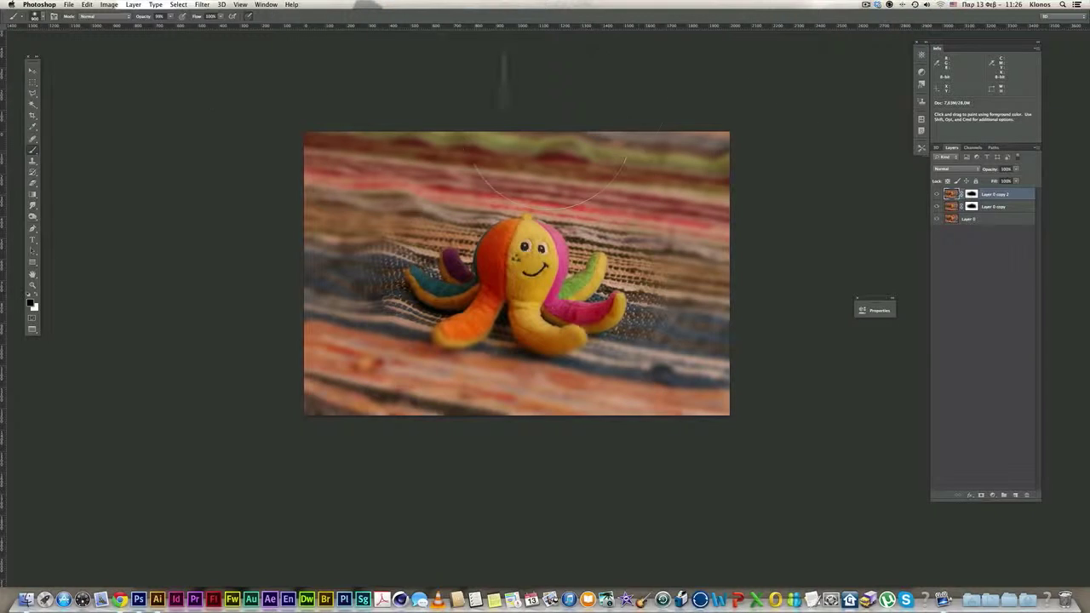
Apply a stronger Gaussian Blur, with a radius of about 19 pixels, to the top copy's image.
click(201, 4)
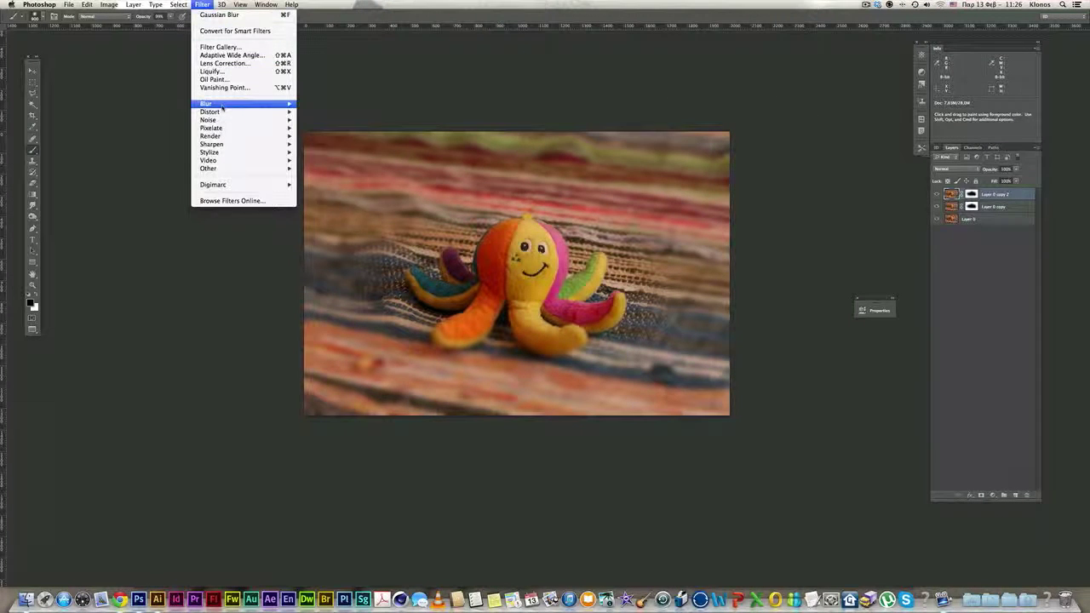
mouse_move(223, 104)
click(324, 169)
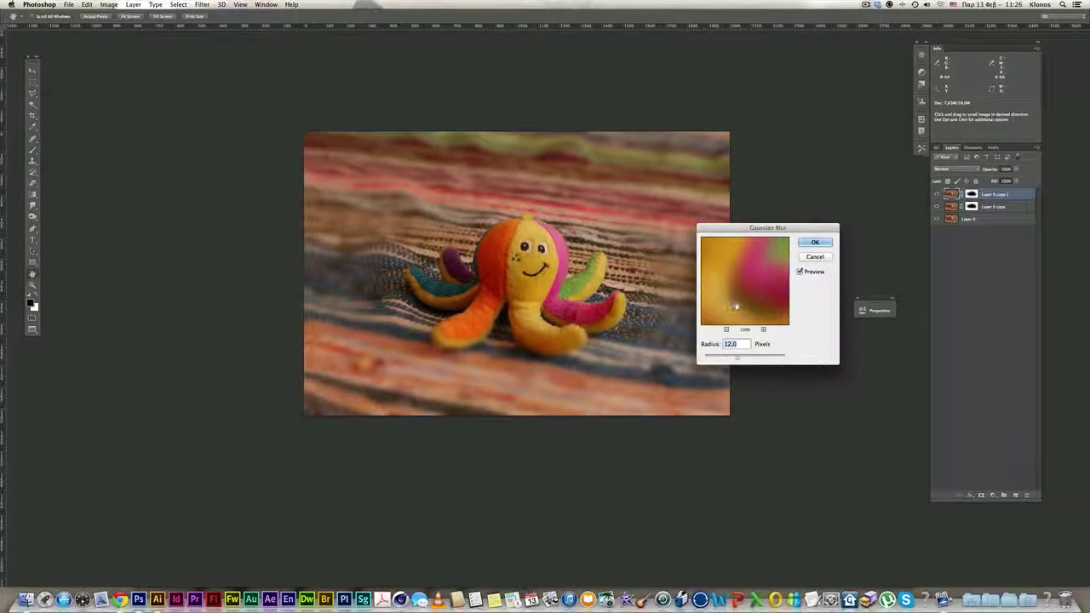
drag(740, 358, 741, 360)
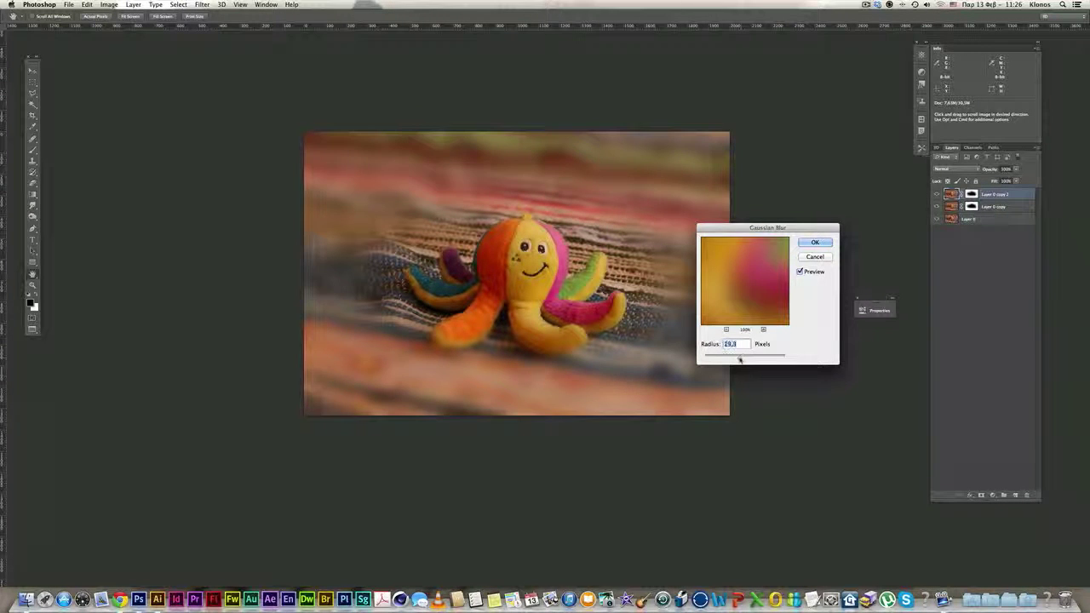
click(815, 243)
Paint black on the top copy's mask around the octopus to limit the stronger blur to the photo's outer areas.
key(b)
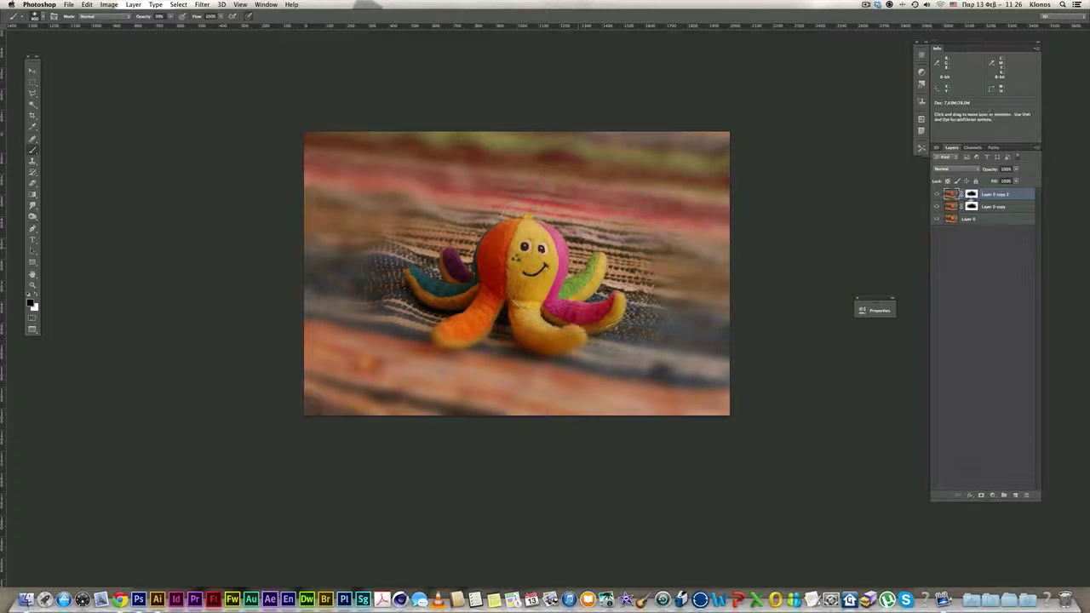
click(970, 195)
key(x)
click(37, 296)
mouse_move(449, 250)
mouse_down()
mouse_move(388, 260)
mouse_move(457, 330)
mouse_move(648, 306)
mouse_move(631, 332)
mouse_move(635, 248)
mouse_move(612, 241)
mouse_move(552, 262)
mouse_move(497, 228)
mouse_move(550, 218)
mouse_move(627, 243)
mouse_up()
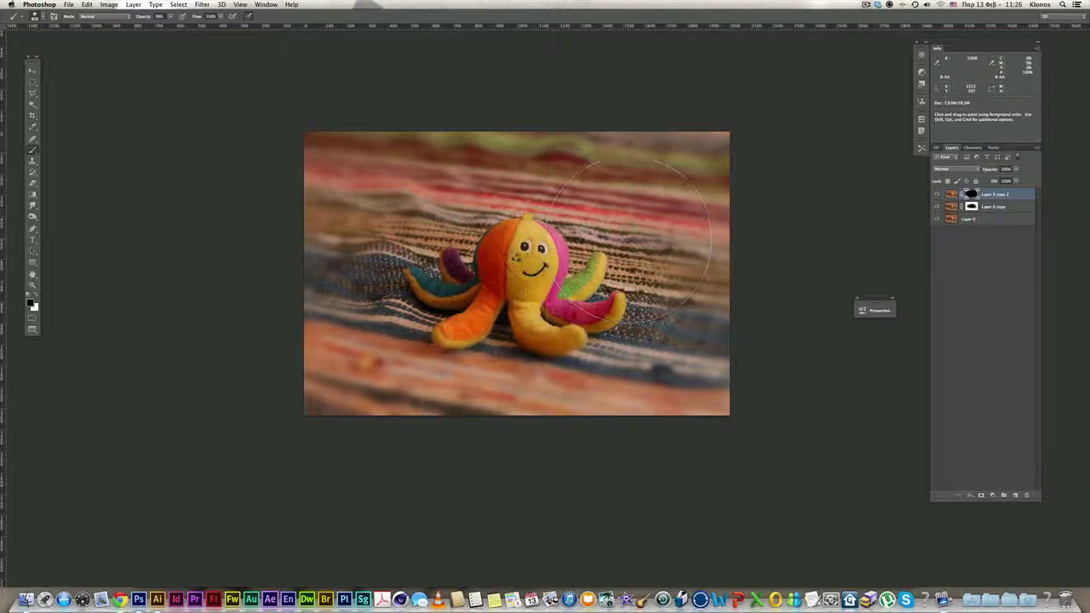
key(8)
drag(460, 223, 298, 251)
Group the two blurred layers, collapse the group and rename it depth_of_field.
shift+click(979, 207)
key(super+g)
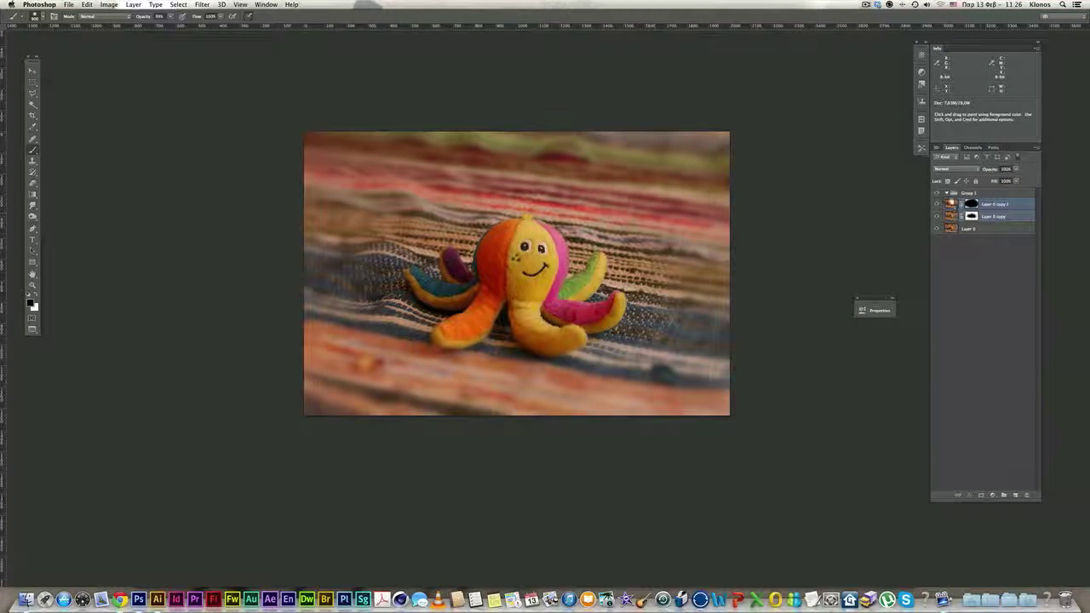
click(947, 193)
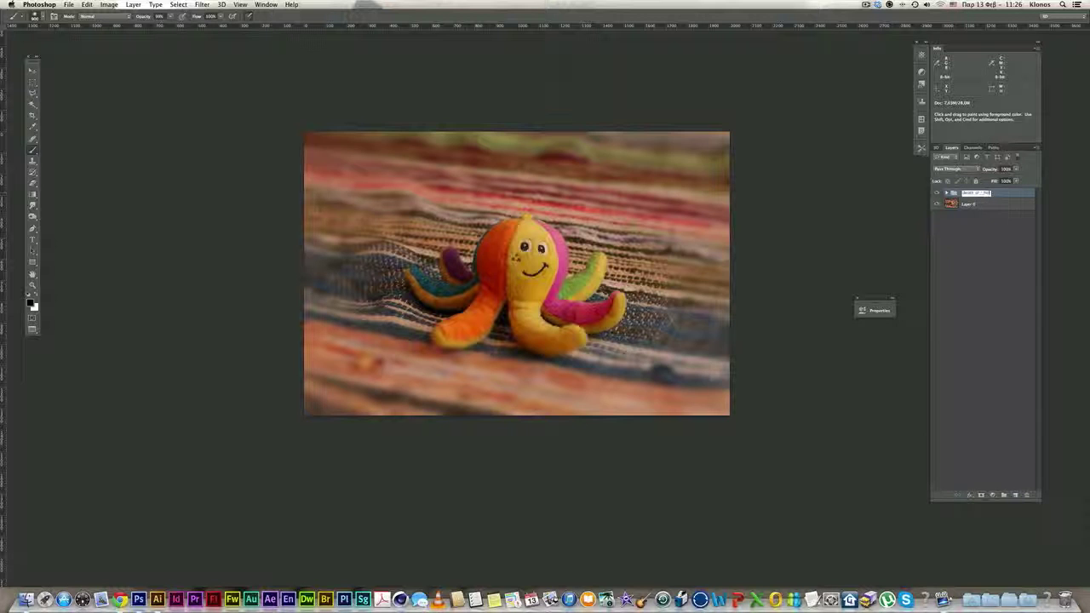
key(Return)
Toggle the depth_of_field group's visibility to compare the photo before and after the blur.
click(938, 193)
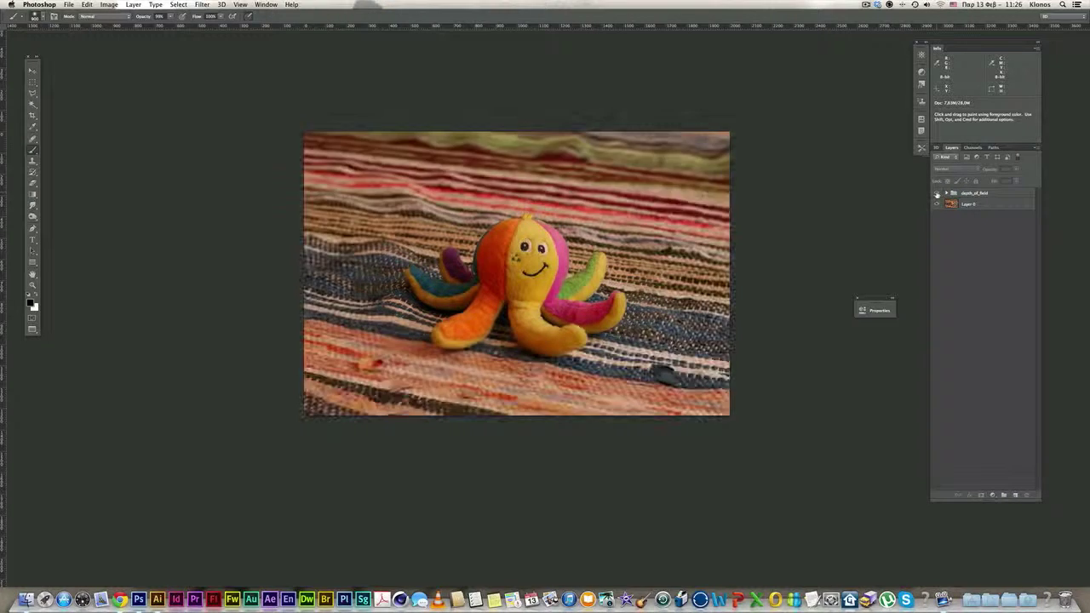
click(938, 193)
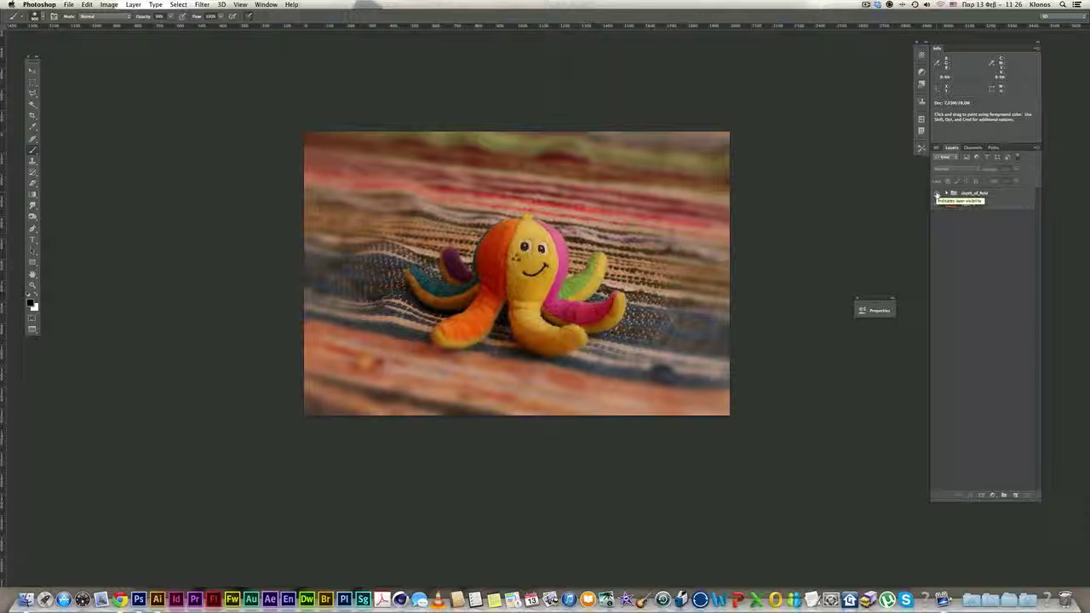
click(937, 193)
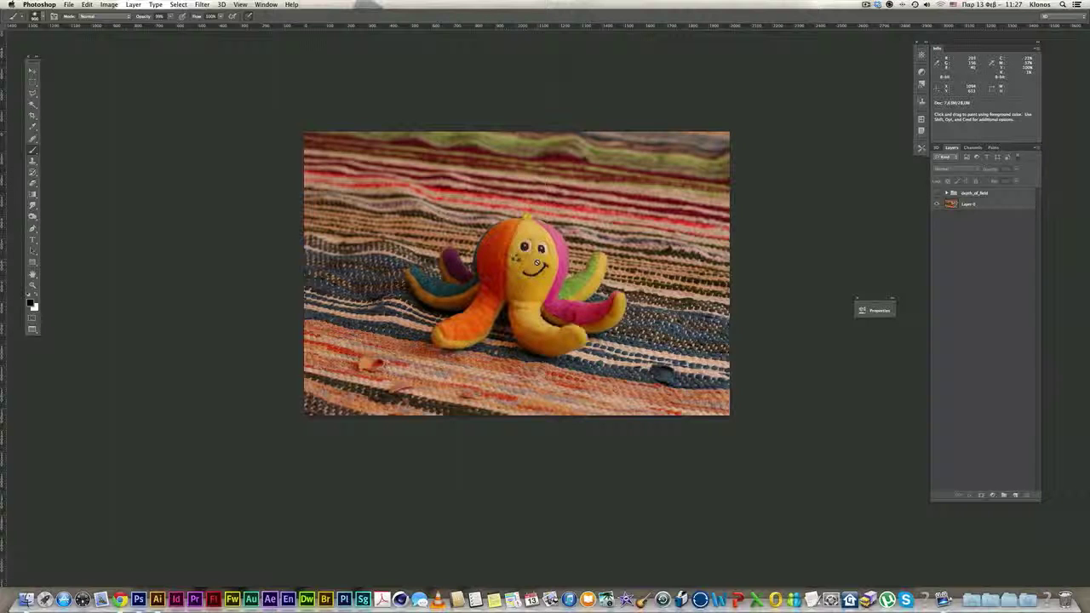
key(super+comma)
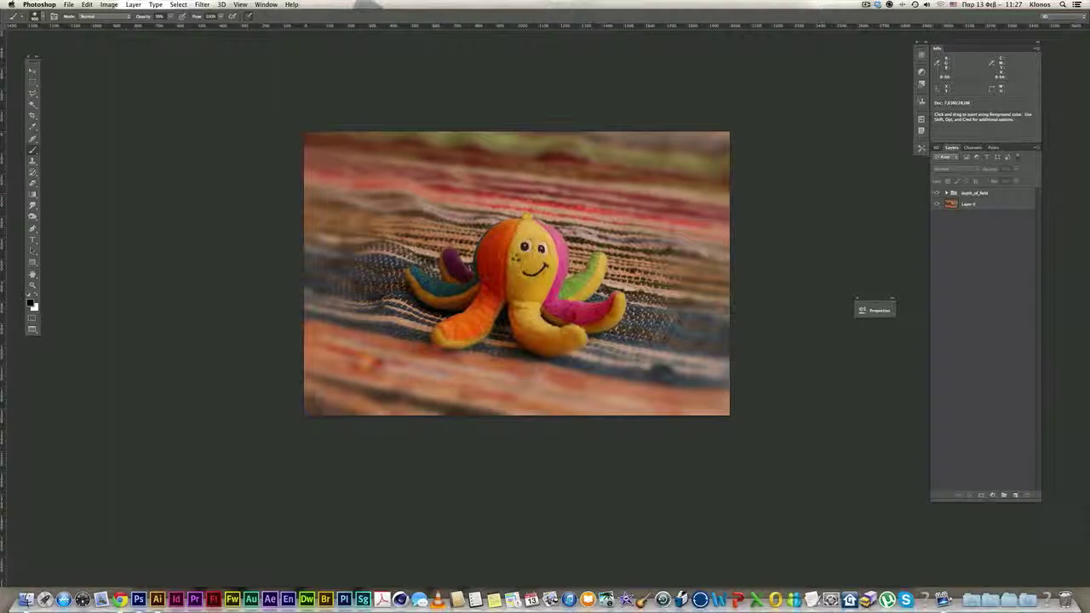
scroll(656, 197, right, 2)
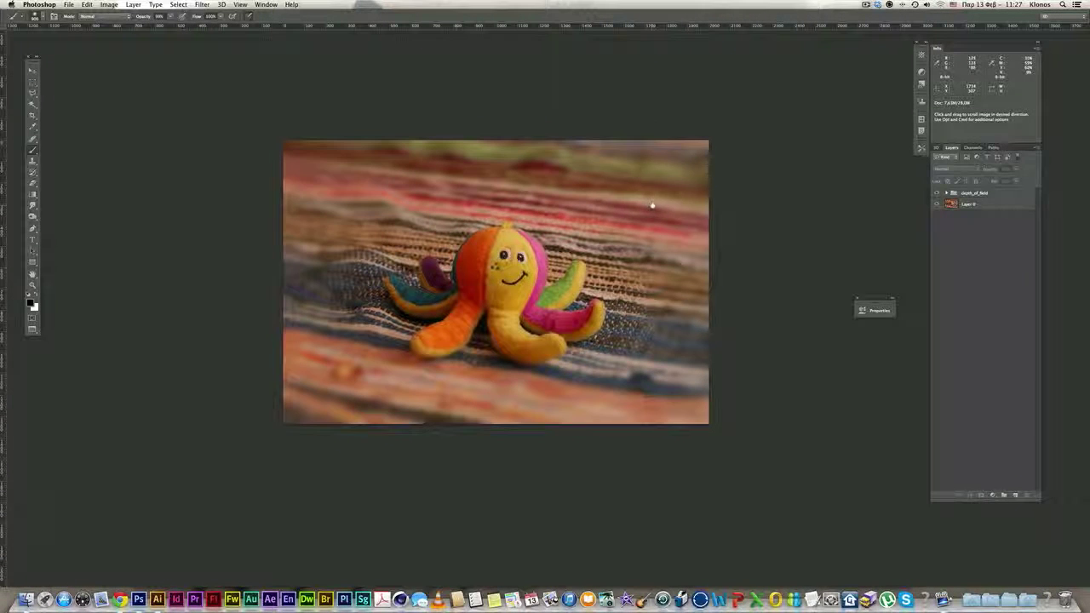